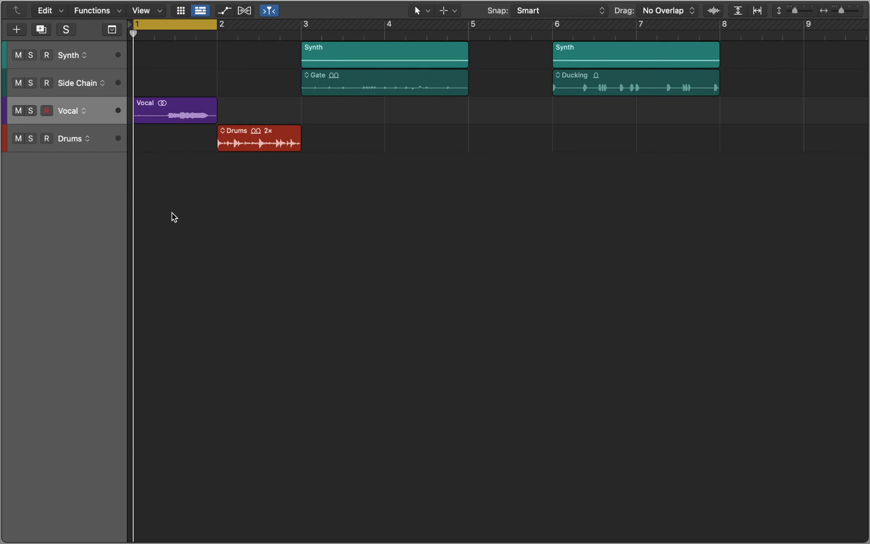
Play the arrangement from bar 1 to hear the dry, ungated vocal.
{"action": "key", "text": "space"}
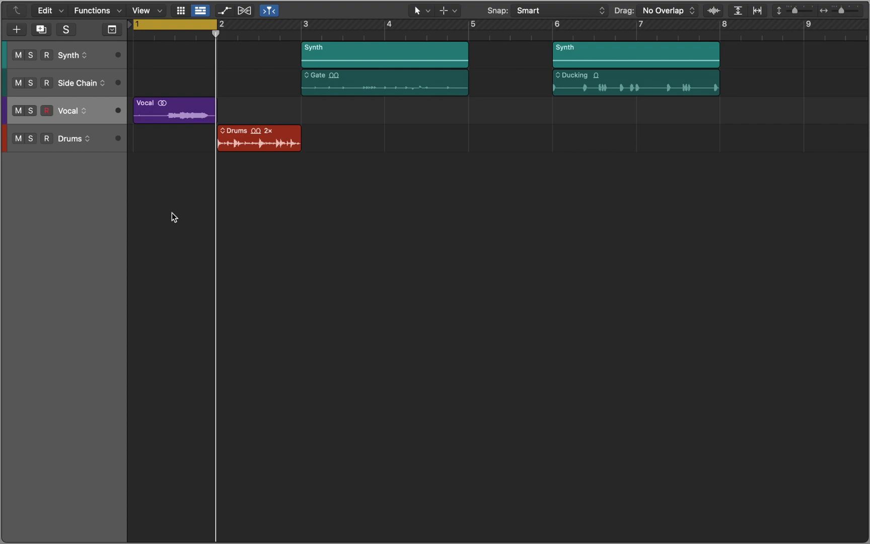
Insert Dynamics > Noise Gate on the Vocal channel and shorten the loop to part of bar 1.
{"action": "key", "text": "i"}
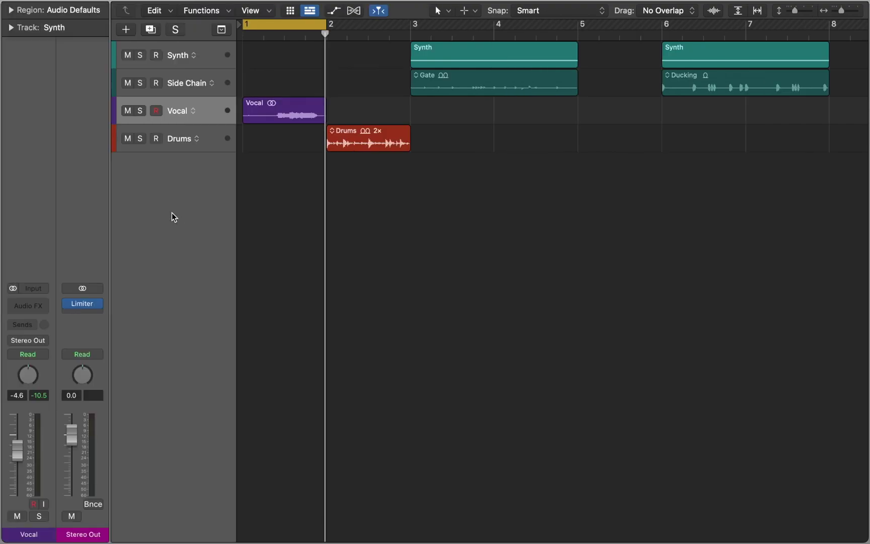
{"action": "left_click", "coordinate": [33, 306]}
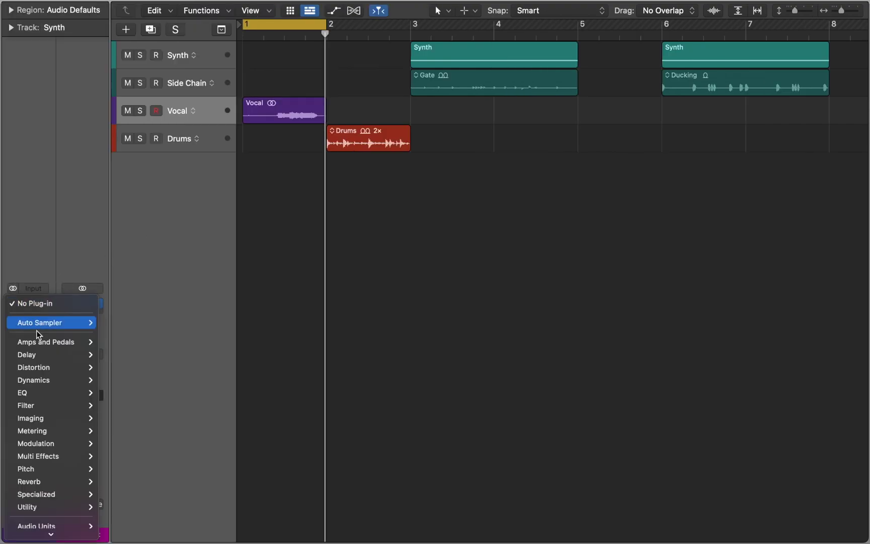
{"action": "mouse_move", "coordinate": [45, 381]}
{"action": "left_click", "coordinate": [137, 469]}
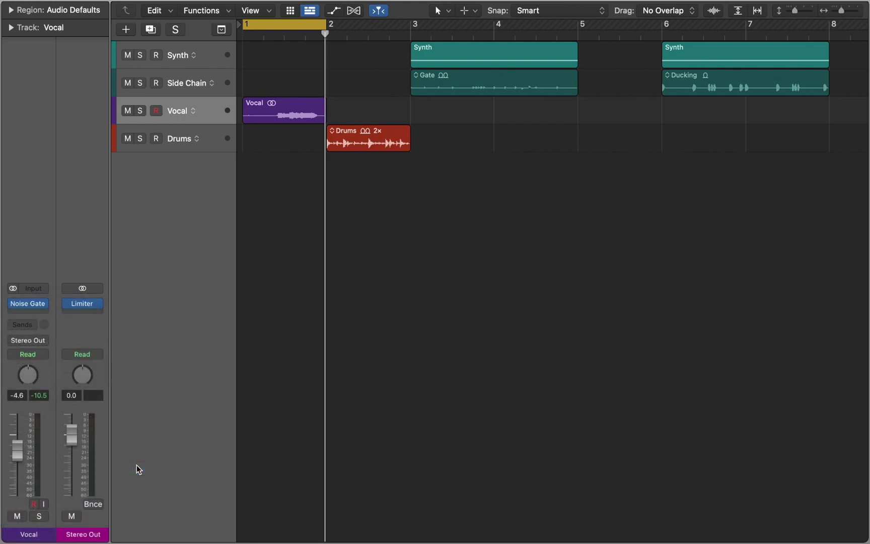
{"action": "key", "text": "i"}
{"action": "left_click_drag", "start_coordinate": [217, 20], "coordinate": [164, 28]}
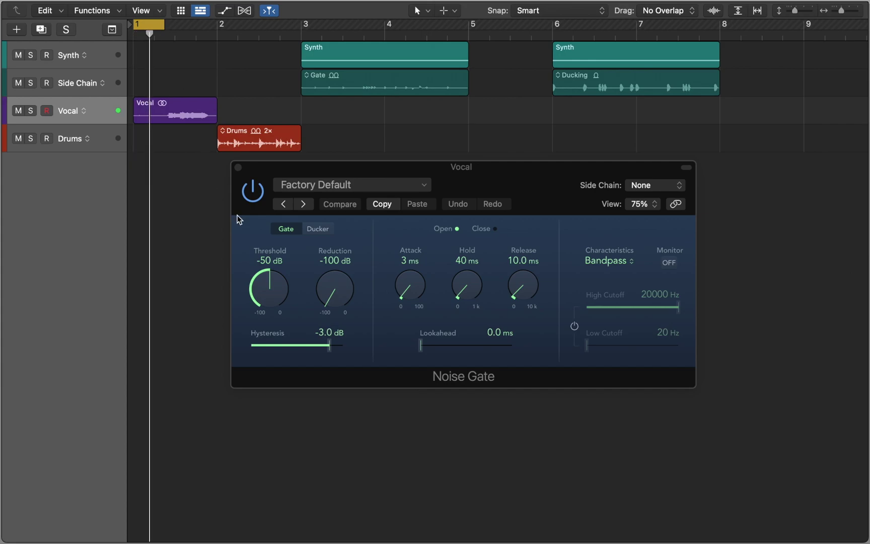
Set the Vocal gate to -20 dB threshold and -30 dB reduction, loop the Vocal region, then bypass the gate.
{"action": "left_click", "coordinate": [267, 279]}
{"action": "left_click_drag", "start_coordinate": [267, 279], "coordinate": [276, 220]}
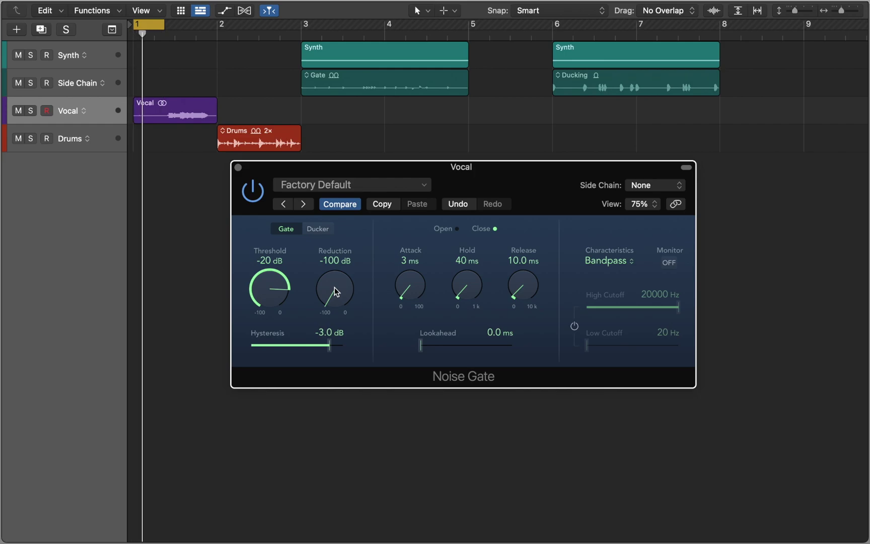
{"action": "left_click_drag", "start_coordinate": [334, 287], "coordinate": [350, 169]}
{"action": "left_click_drag", "start_coordinate": [373, 118], "coordinate": [382, 155]}
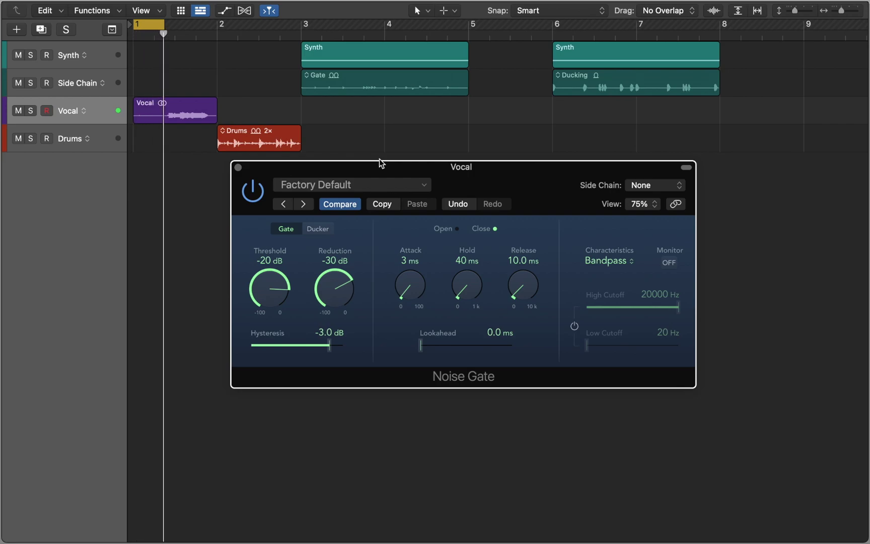
{"action": "left_click", "coordinate": [201, 111]}
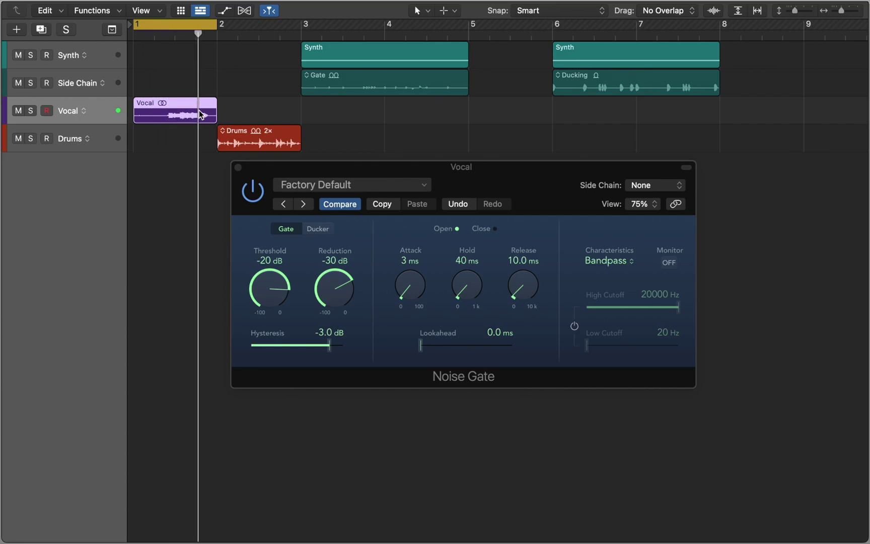
{"action": "left_click", "coordinate": [255, 190]}
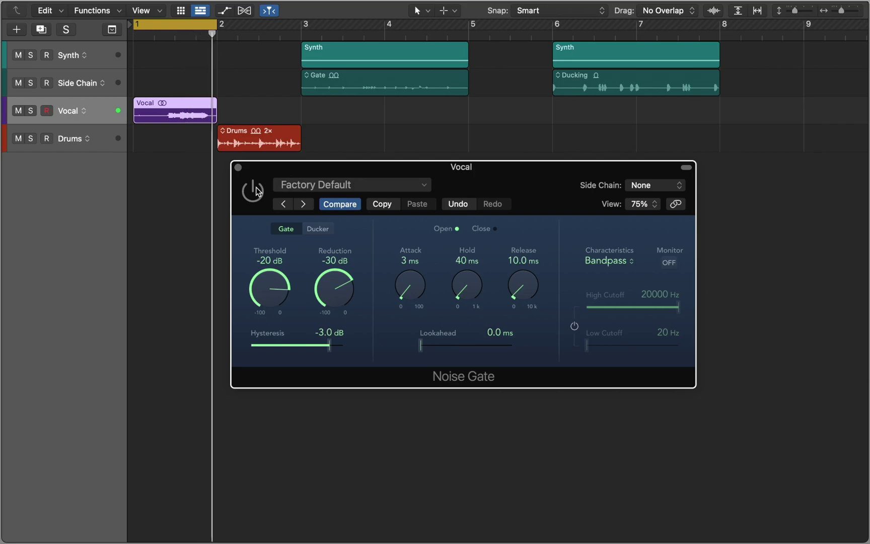
Close the Vocal gate, loop and play the Drums region, and bring up the Drums track's Noise Gate.
{"action": "left_click", "coordinate": [239, 168]}
{"action": "left_click", "coordinate": [245, 143]}
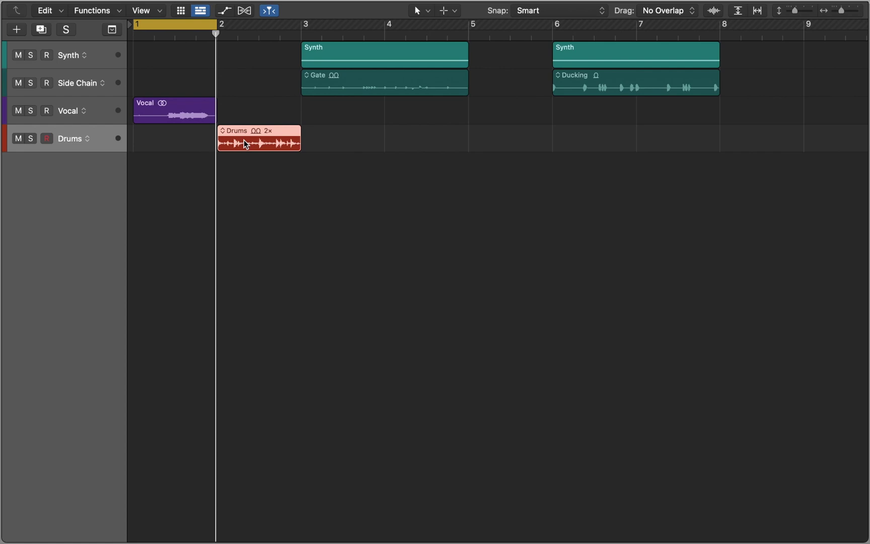
{"action": "key", "text": "super+u"}
{"action": "key", "text": "space"}
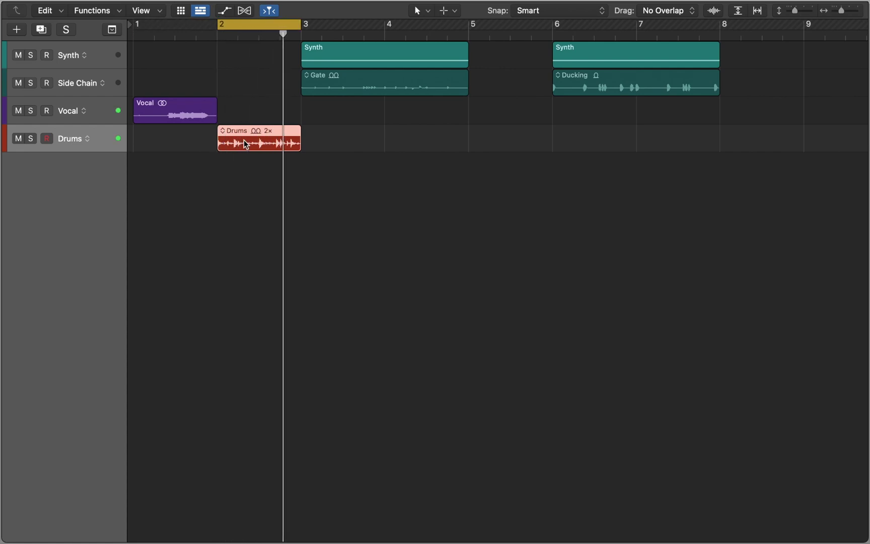
{"action": "key", "text": "i"}
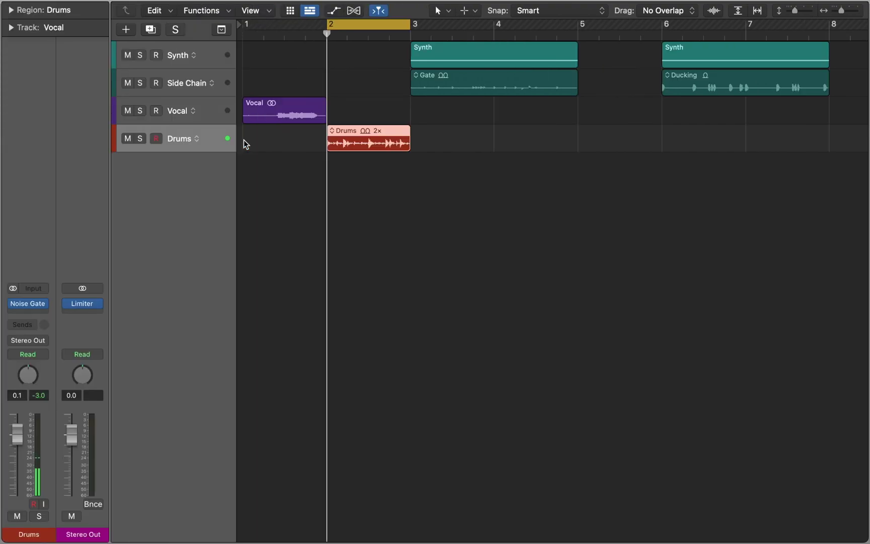
{"action": "left_click", "coordinate": [34, 303]}
{"action": "key", "text": "i"}
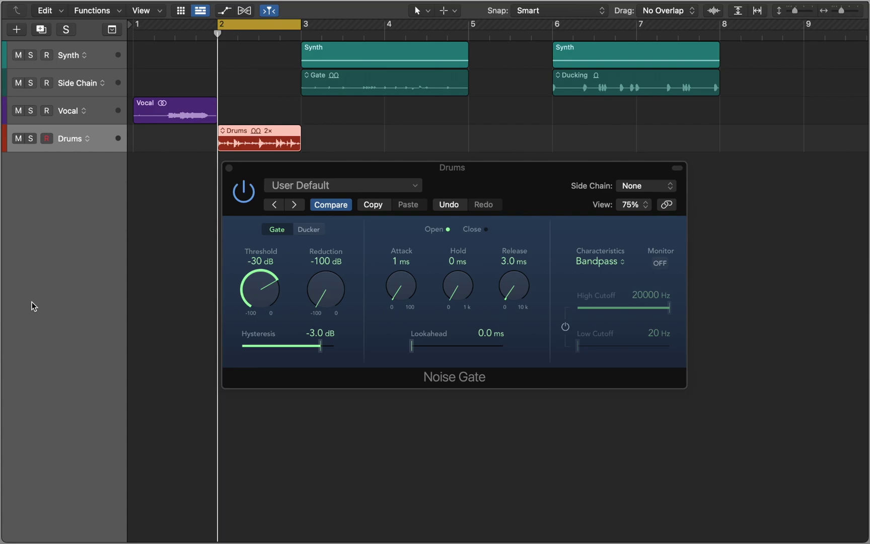
{"action": "key", "text": "space"}
Raise the Drums gate threshold from -30 dB toward -16 dB during playback.
{"action": "left_click_drag", "start_coordinate": [251, 290], "coordinate": [258, 262]}
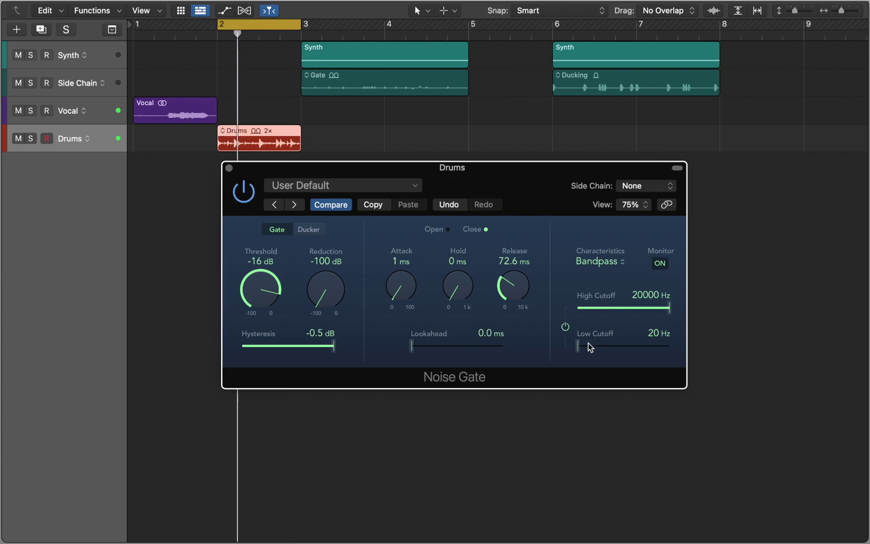
Set the Drums gate to 4200 Hz low cutoff, -24 dB threshold and 207.6 ms release, re-enable it, and close it.
{"action": "left_click_drag", "start_coordinate": [588, 344], "coordinate": [660, 353]}
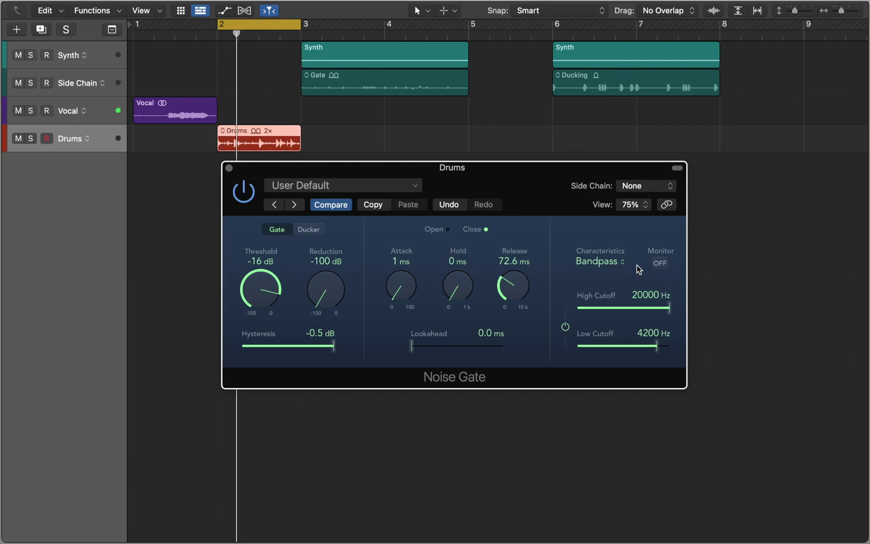
{"action": "left_click_drag", "start_coordinate": [272, 286], "coordinate": [276, 301]}
{"action": "left_click_drag", "start_coordinate": [517, 284], "coordinate": [519, 256]}
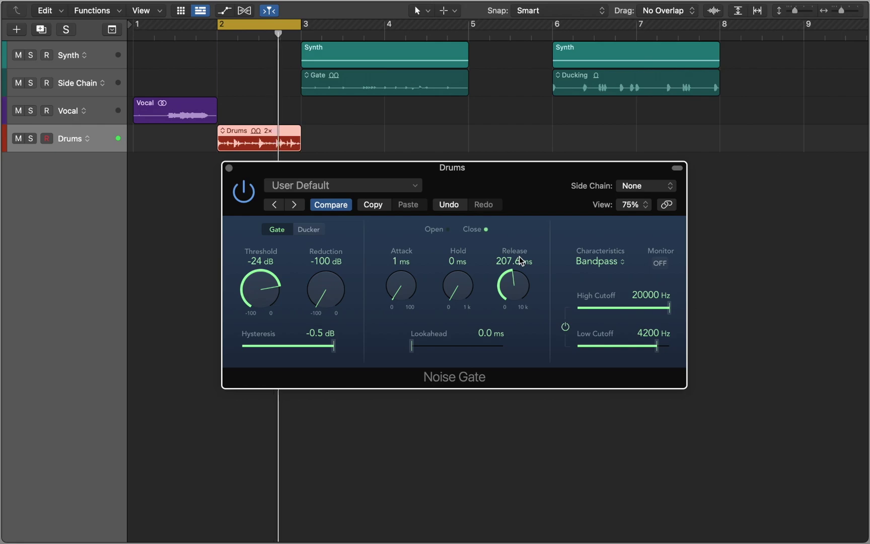
{"action": "left_click", "coordinate": [244, 191]}
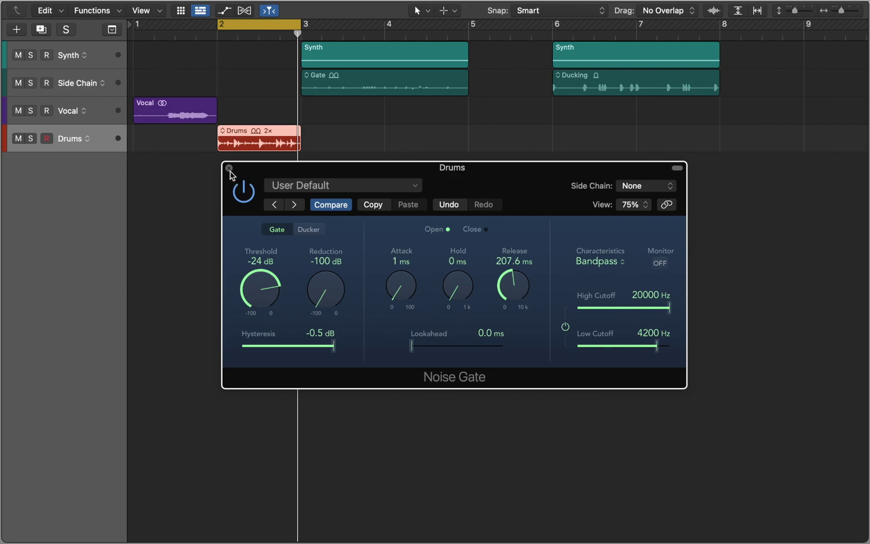
{"action": "left_click", "coordinate": [230, 168]}
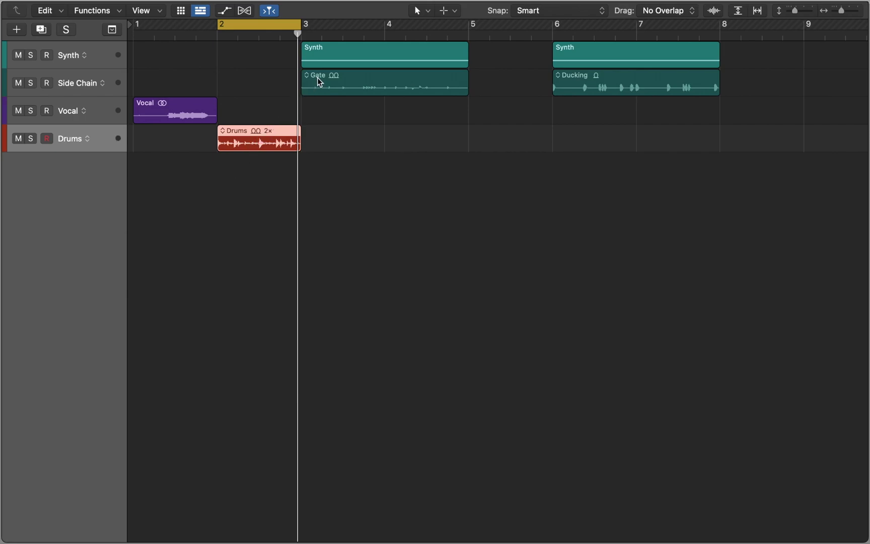
Loop and solo the first Synth region (bars 3–5), audition it, then stop and reselect that region.
{"action": "left_click", "coordinate": [335, 64]}
{"action": "key", "text": "super+u"}
{"action": "key", "text": "ctrl+s"}
{"action": "key", "text": "space"}
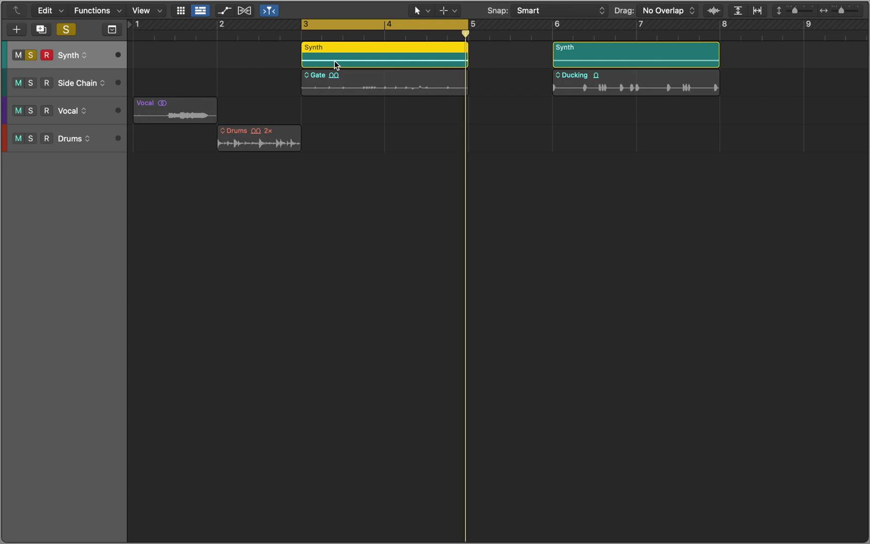
{"action": "key", "text": "Down"}
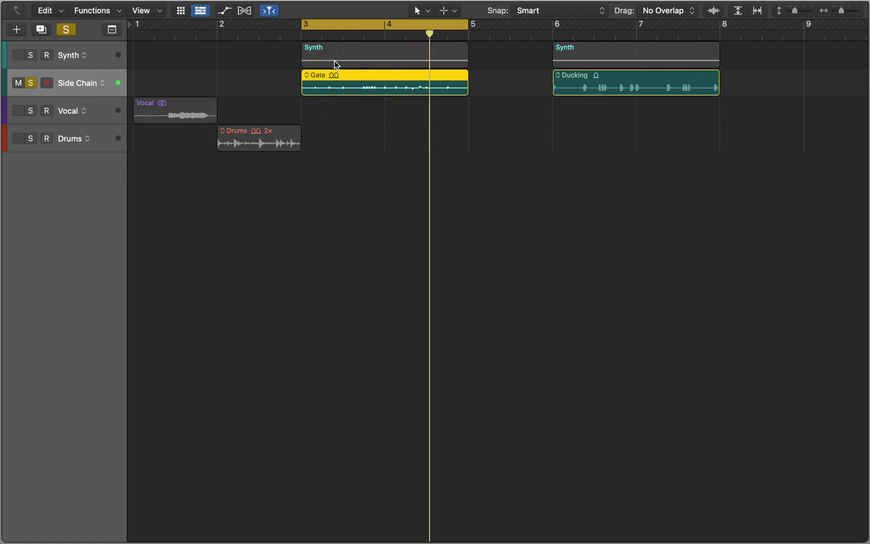
{"action": "key", "text": "space"}
{"action": "key", "text": "s"}
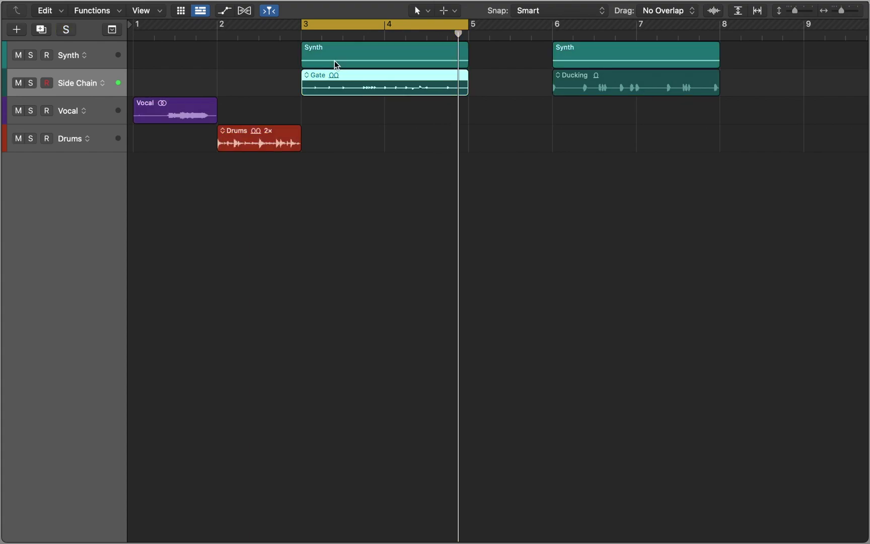
{"action": "left_click", "coordinate": [334, 62]}
Bring up the Synth's Noise Gate and key it from the Side Chain track (Audio 1).
{"action": "key", "text": "i"}
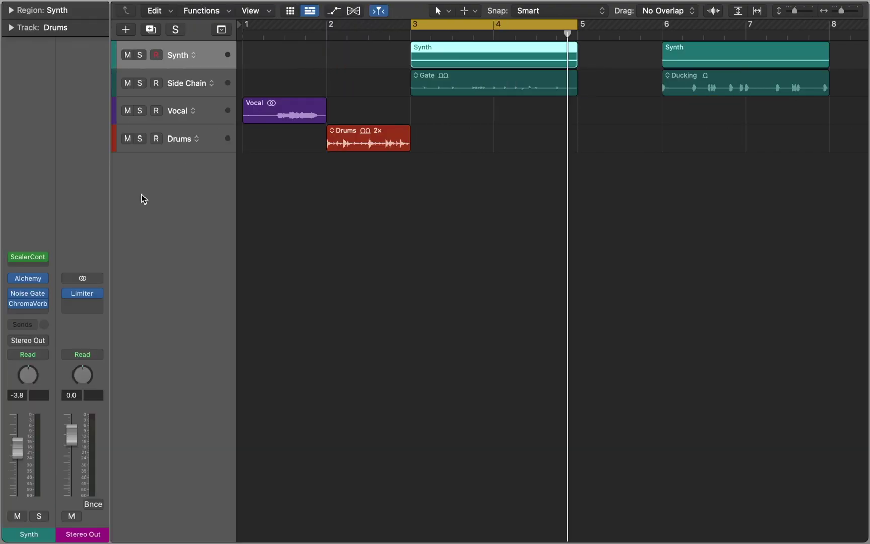
{"action": "key", "text": "i"}
{"action": "key", "text": "s"}
{"action": "key", "text": "v"}
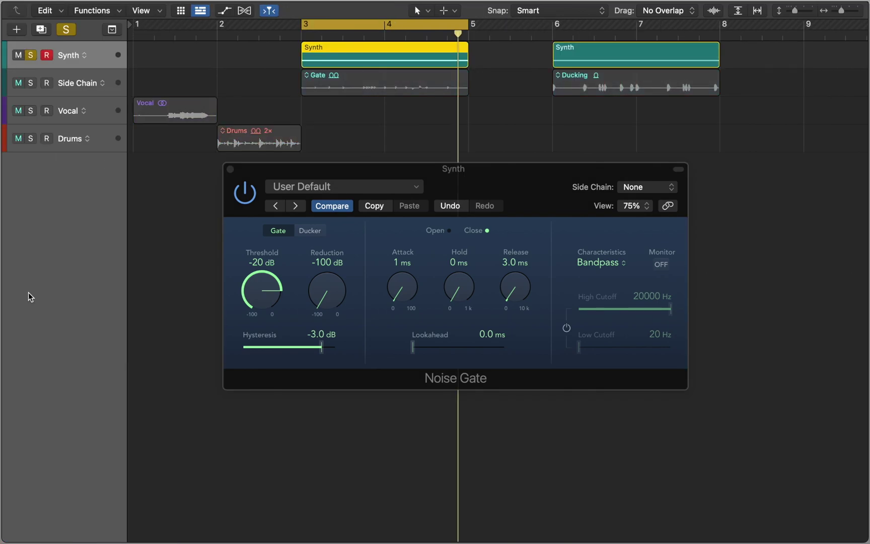
{"action": "left_click", "coordinate": [635, 188]}
{"action": "mouse_move", "coordinate": [638, 209]}
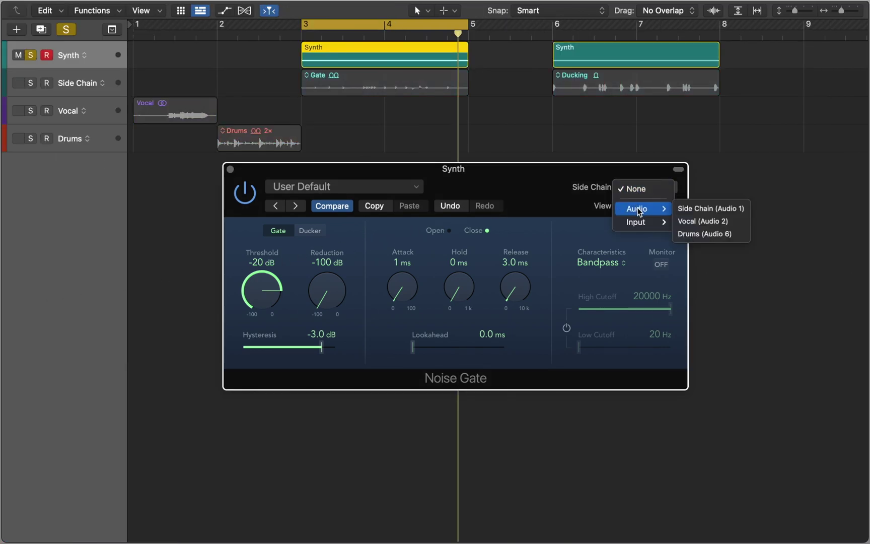
{"action": "left_click", "coordinate": [681, 213]}
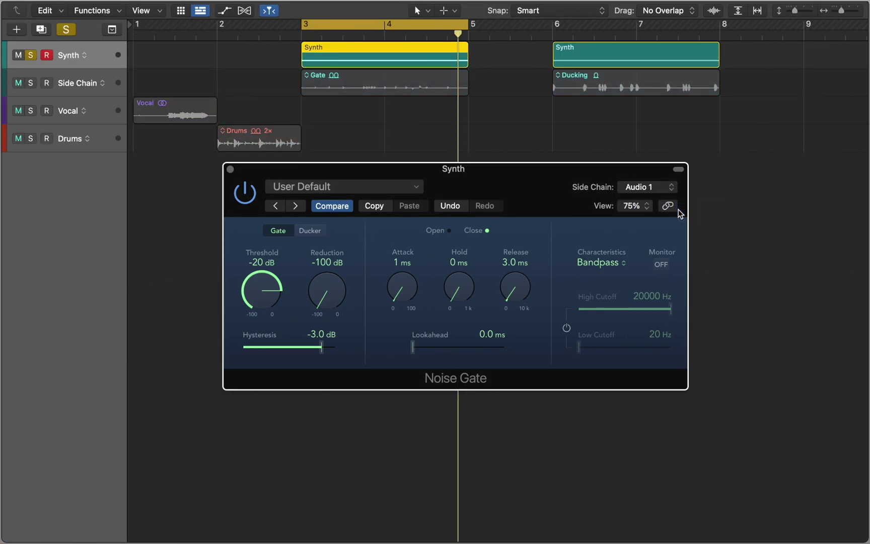
While playing, set threshold -42 dB, hysteresis 0 dB, attack 11 ms and release 78.7 ms.
{"action": "key", "text": "space"}
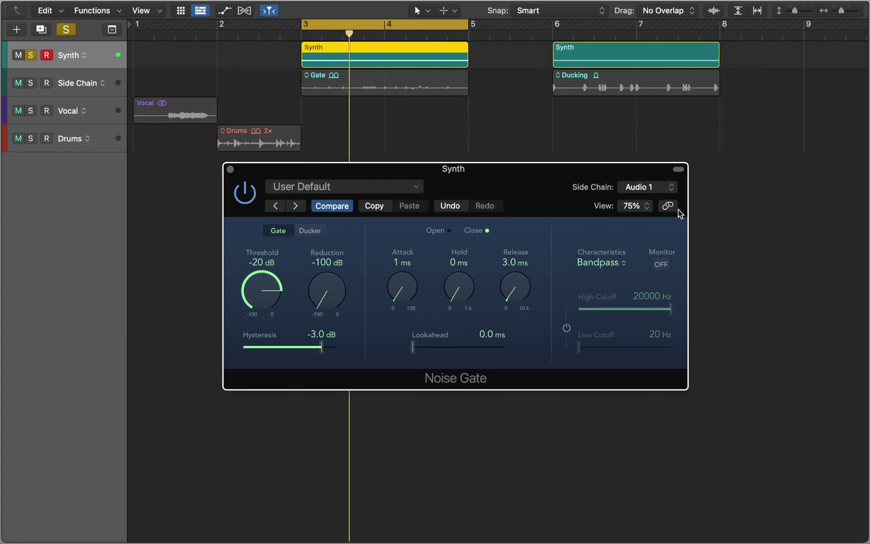
{"action": "left_click_drag", "start_coordinate": [270, 289], "coordinate": [275, 323]}
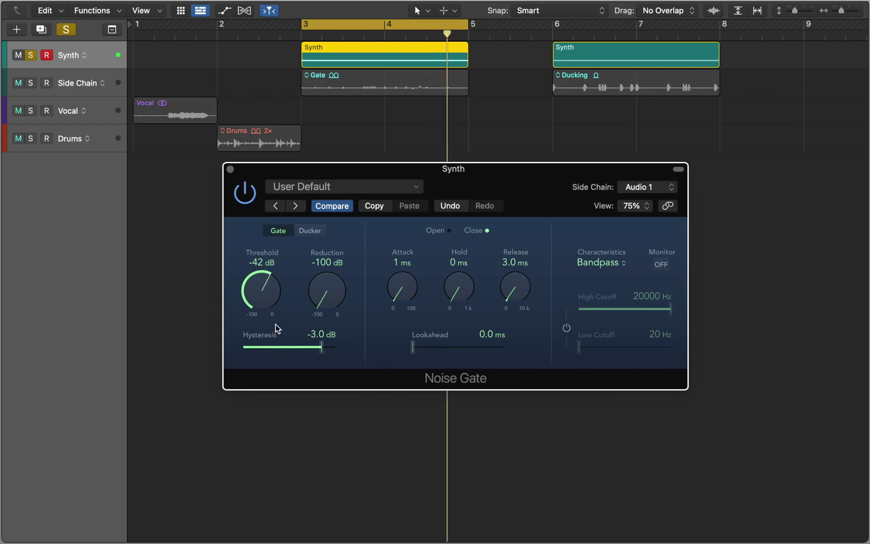
{"action": "left_click_drag", "start_coordinate": [510, 291], "coordinate": [516, 235]}
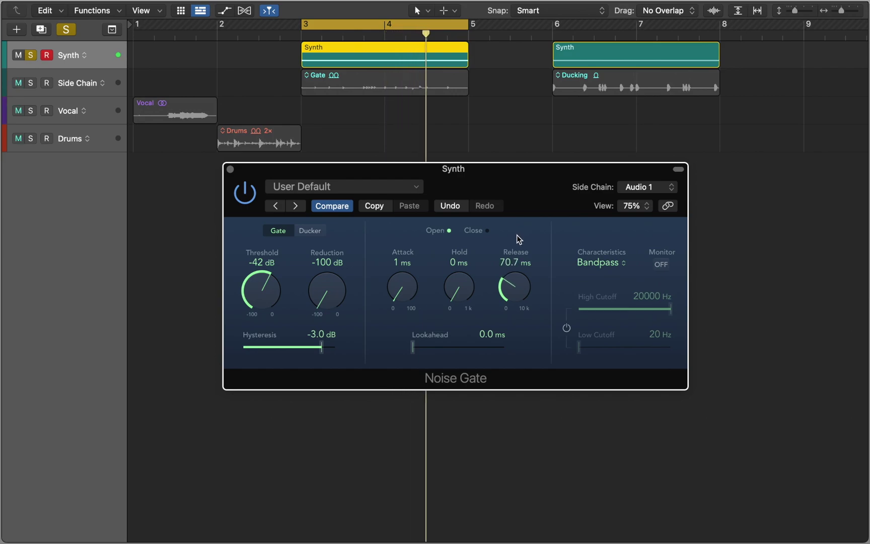
{"action": "left_click_drag", "start_coordinate": [324, 346], "coordinate": [350, 345]}
{"action": "left_click_drag", "start_coordinate": [401, 289], "coordinate": [405, 272]}
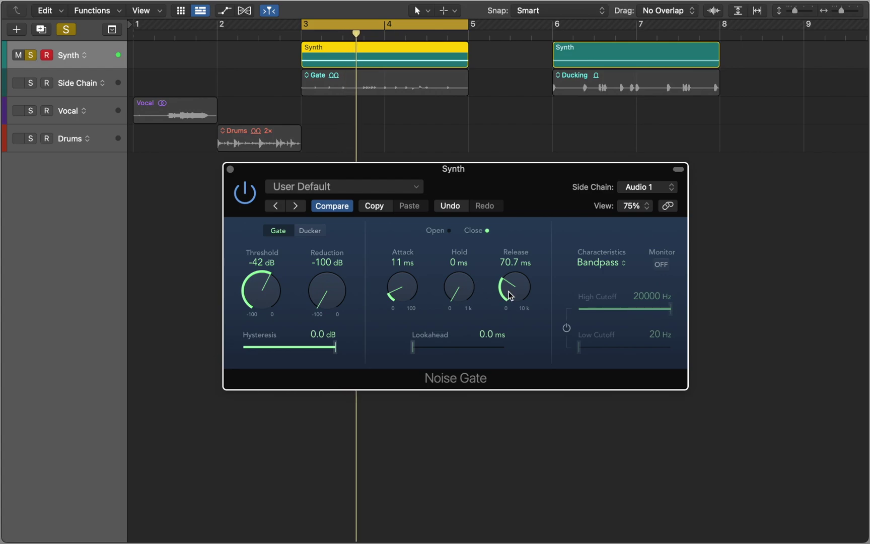
{"action": "left_click_drag", "start_coordinate": [510, 295], "coordinate": [510, 292]}
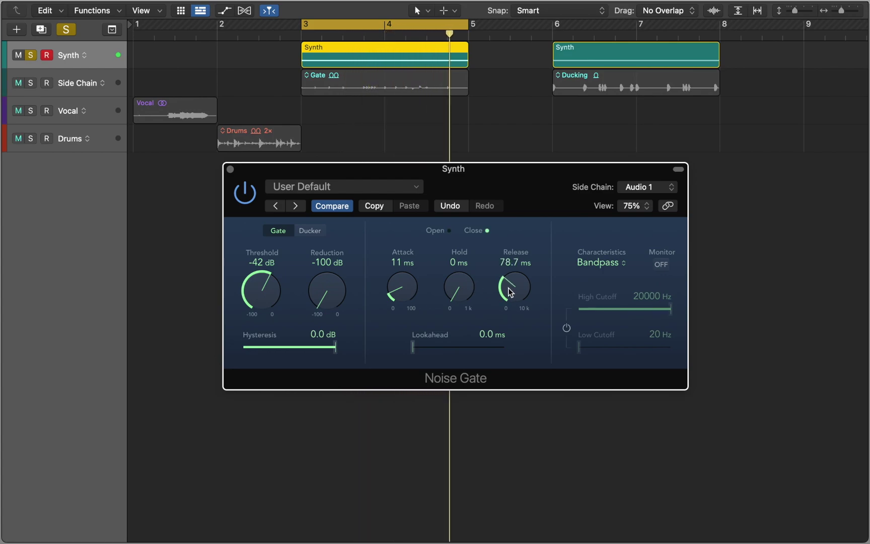
Re-enable the Synth gate, briefly solo then unsolo the Side Chain track, and loop the second Synth region (bars 6–8).
{"action": "left_click", "coordinate": [244, 193]}
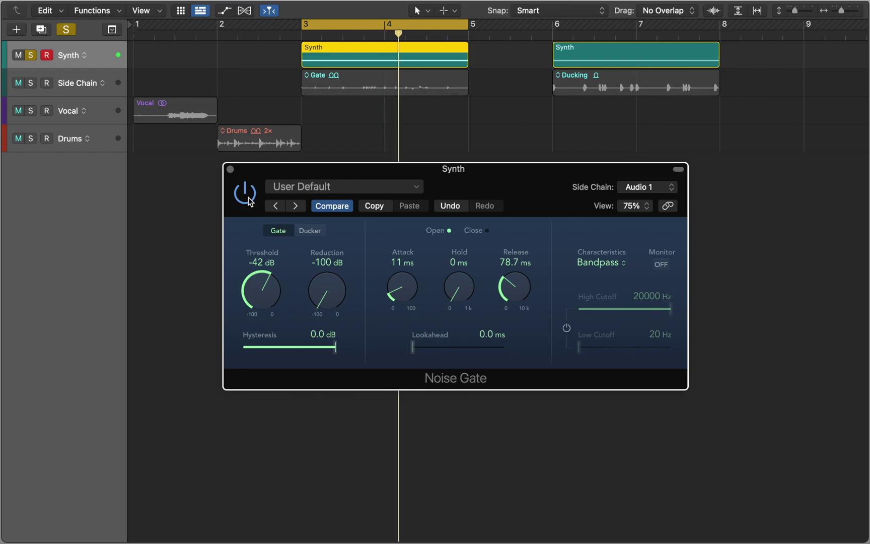
{"action": "left_click", "coordinate": [31, 83]}
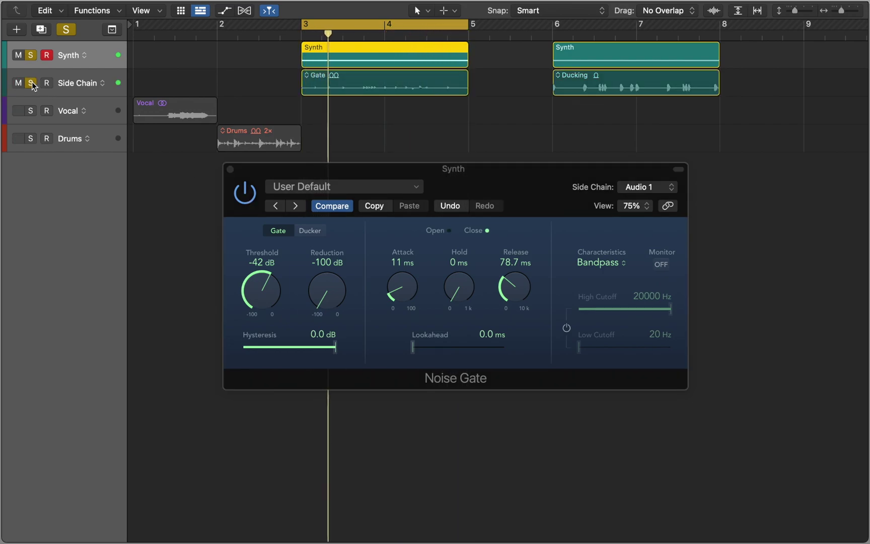
{"action": "left_click", "coordinate": [32, 81]}
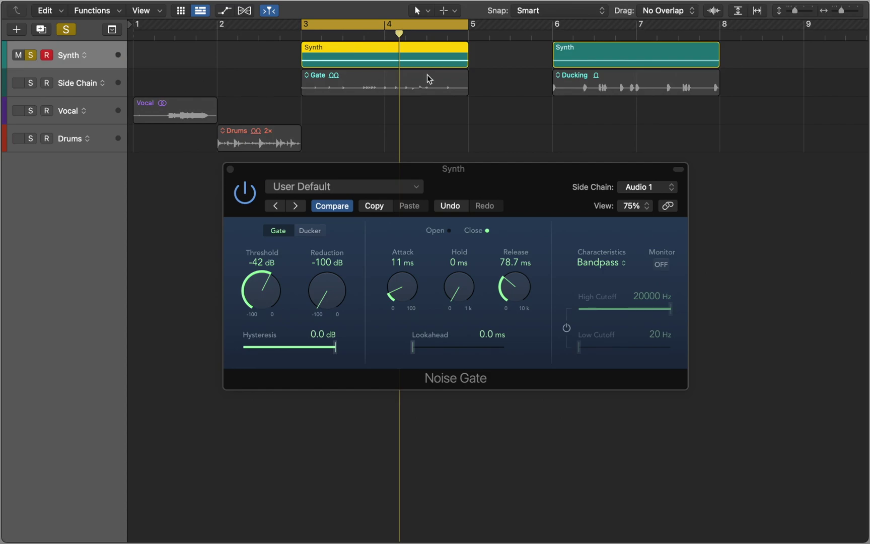
{"action": "left_click", "coordinate": [591, 48]}
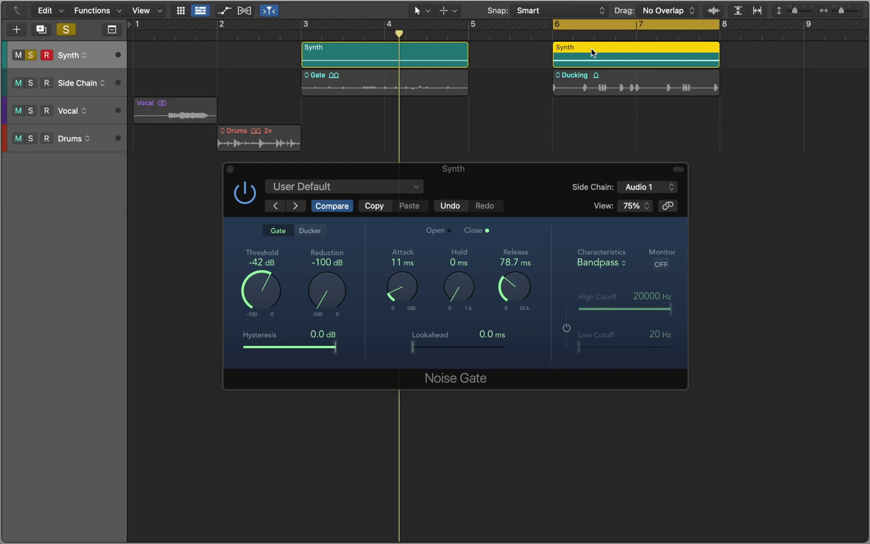
Play the bars 6–8 loop, switch the Synth gate to Ducker, and set Ducking to about -11 dB.
{"action": "key", "text": "Down"}
{"action": "key", "text": "space"}
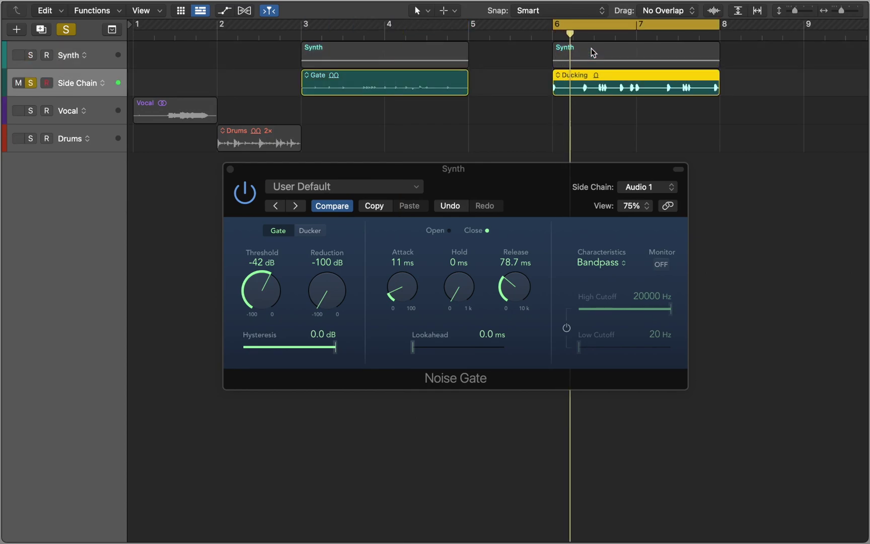
{"action": "left_click", "coordinate": [592, 48]}
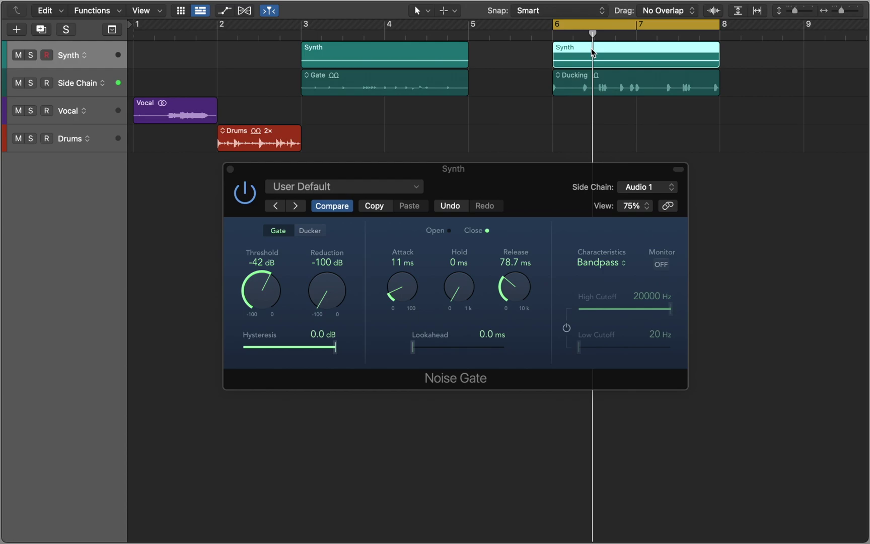
{"action": "left_click", "coordinate": [321, 230]}
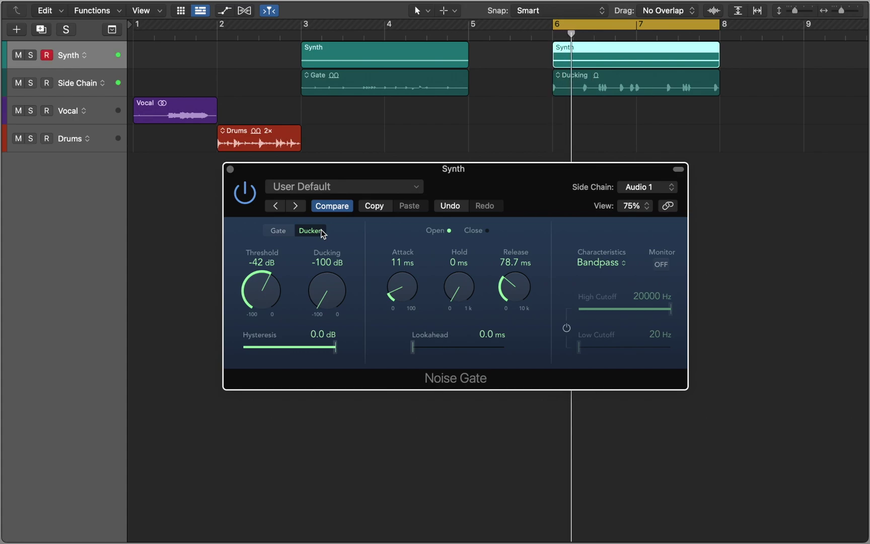
{"action": "left_click_drag", "start_coordinate": [322, 279], "coordinate": [361, 177]}
{"action": "left_click_drag", "start_coordinate": [333, 287], "coordinate": [340, 242]}
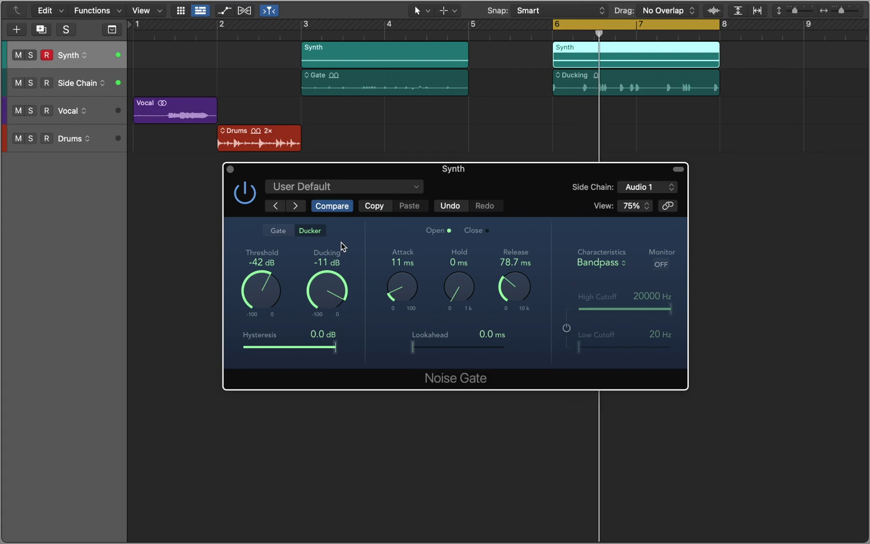